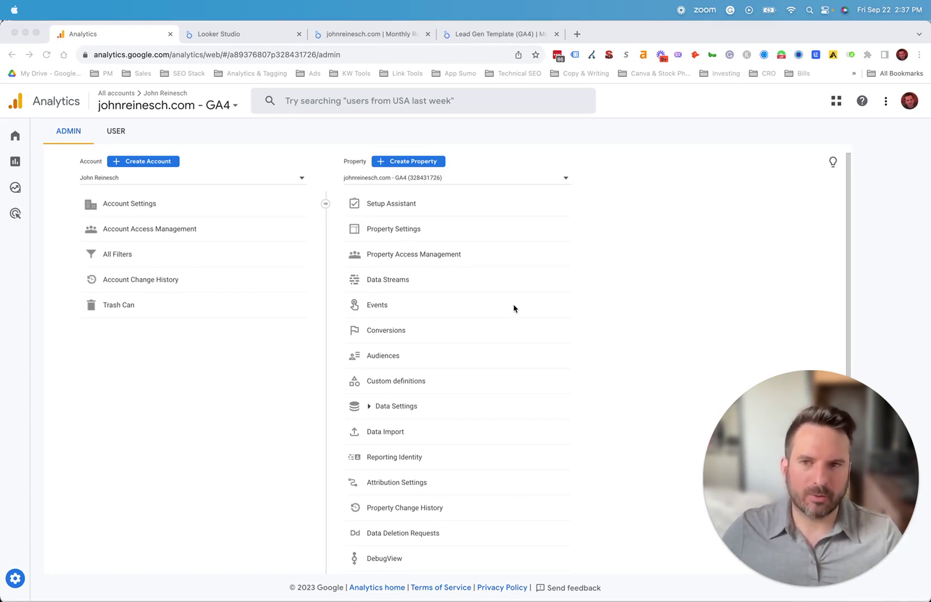
- Start a new blank report from the Looker Studio home page
left_click(226, 35)
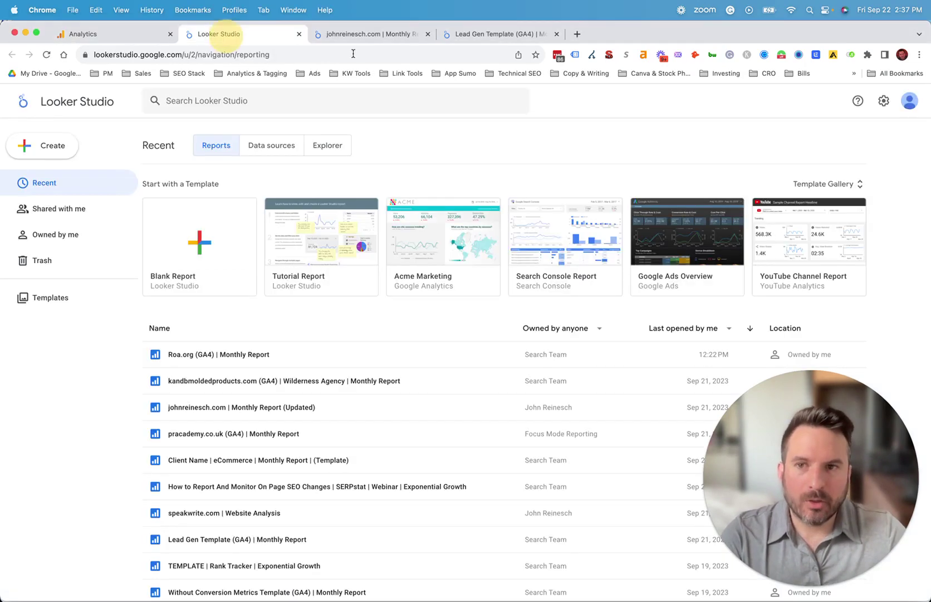
left_click(43, 149)
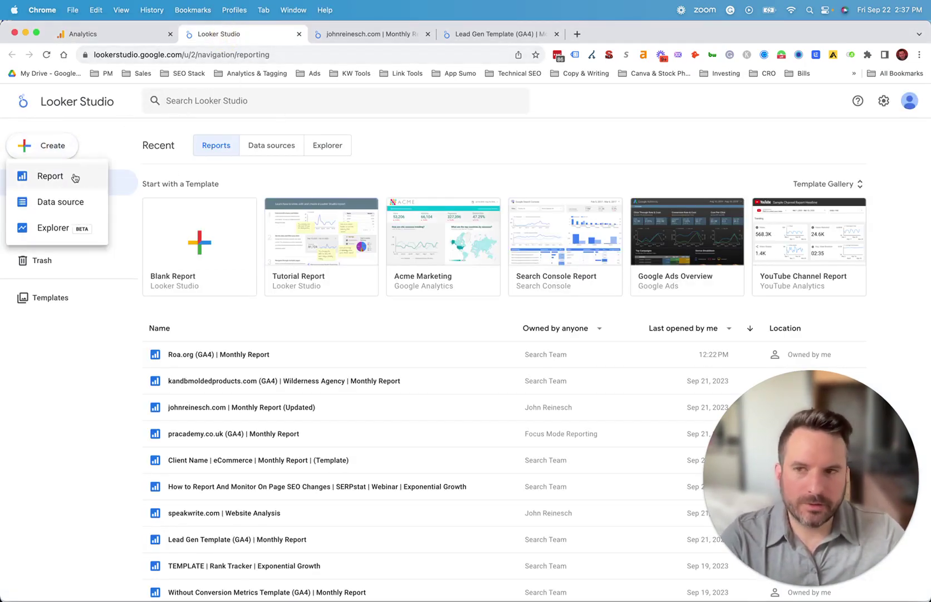
left_click(73, 177)
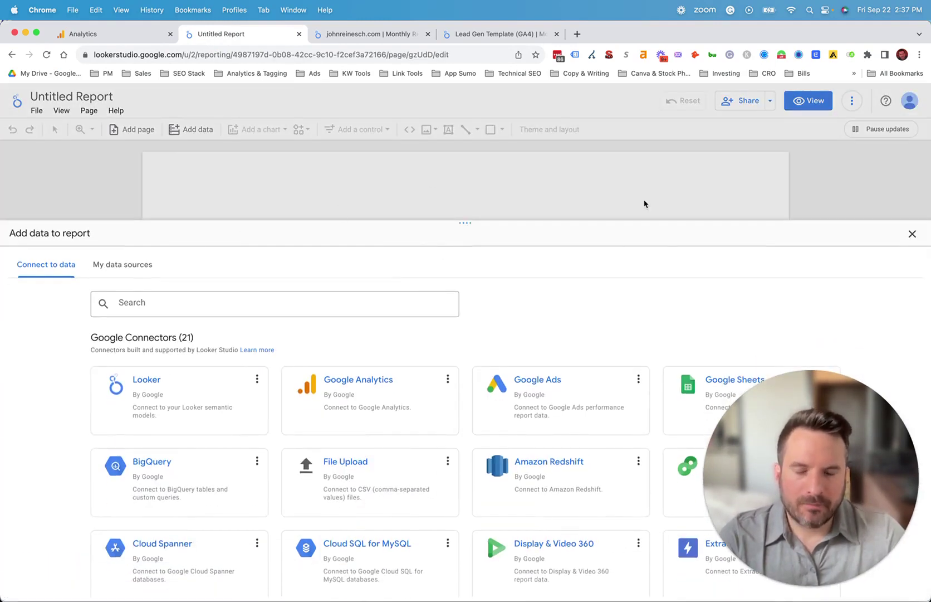
scroll(573, 501, "down", 2)
scroll(578, 480, "up", 2)
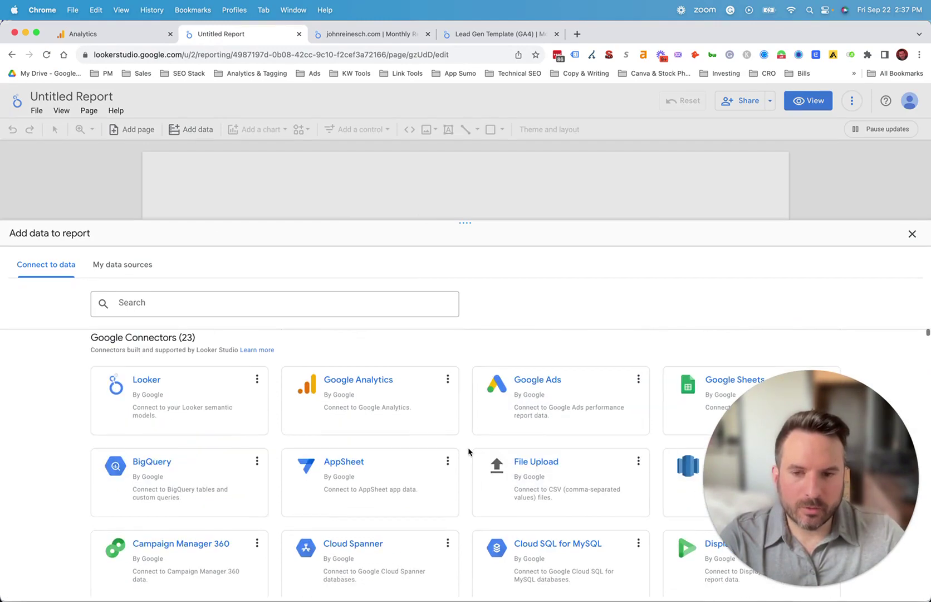
- Add the Exponential Growth account's exponentialgrowthmarketing.com GA4 property as the report's Google Analytics data
left_click(385, 390)
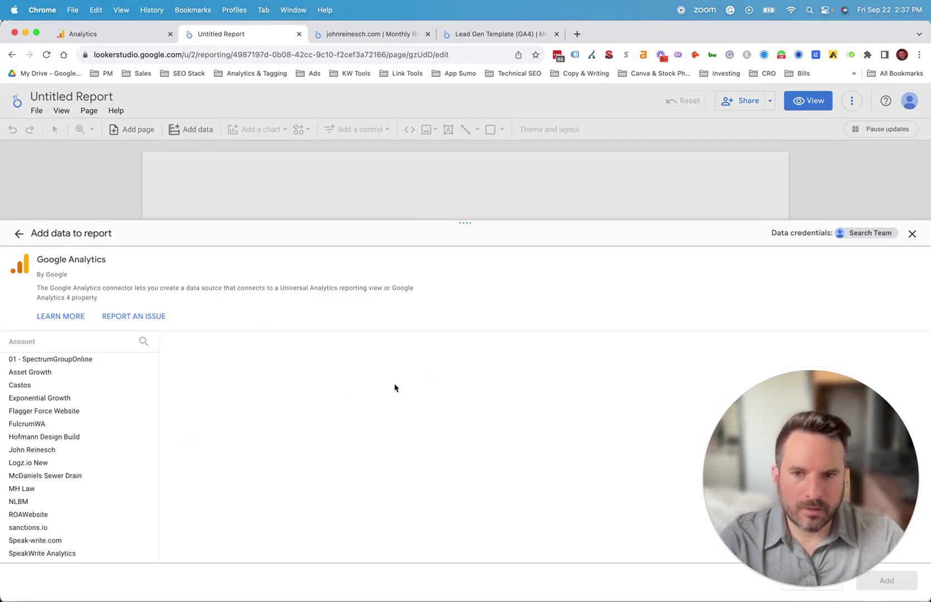
left_click(80, 397)
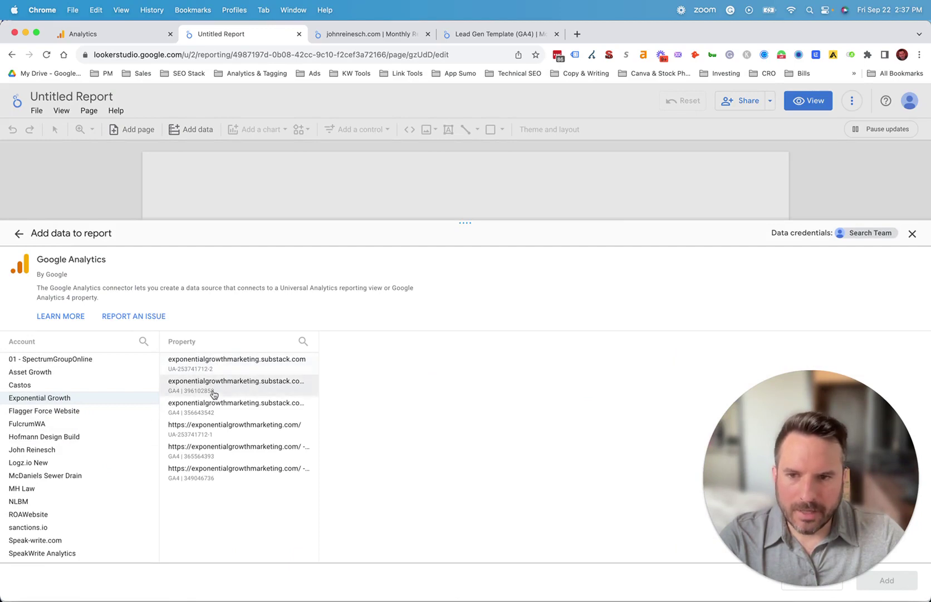
left_click(231, 449)
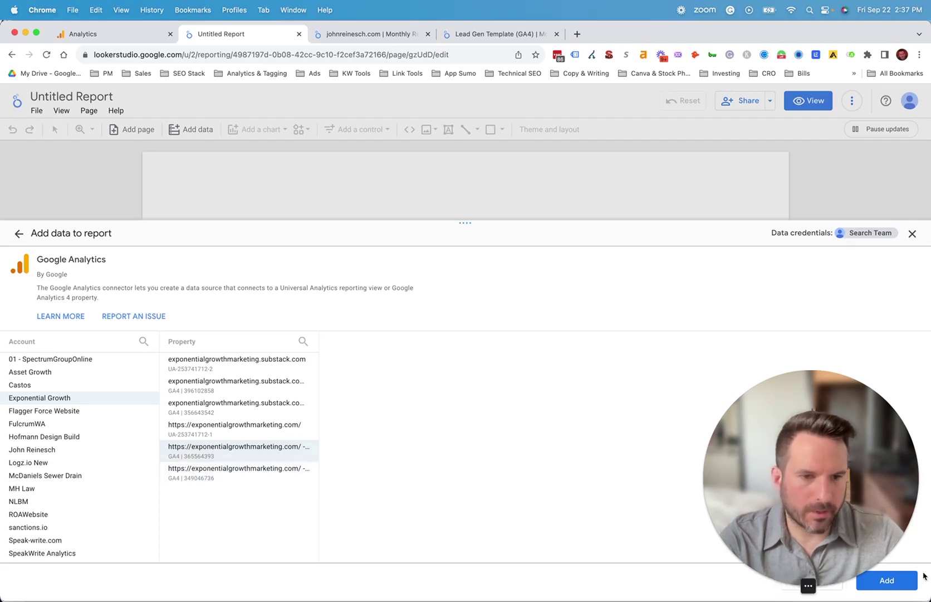
left_click(895, 582)
left_click(897, 587)
left_click_drag(821, 472, 821, 354)
left_click(904, 537)
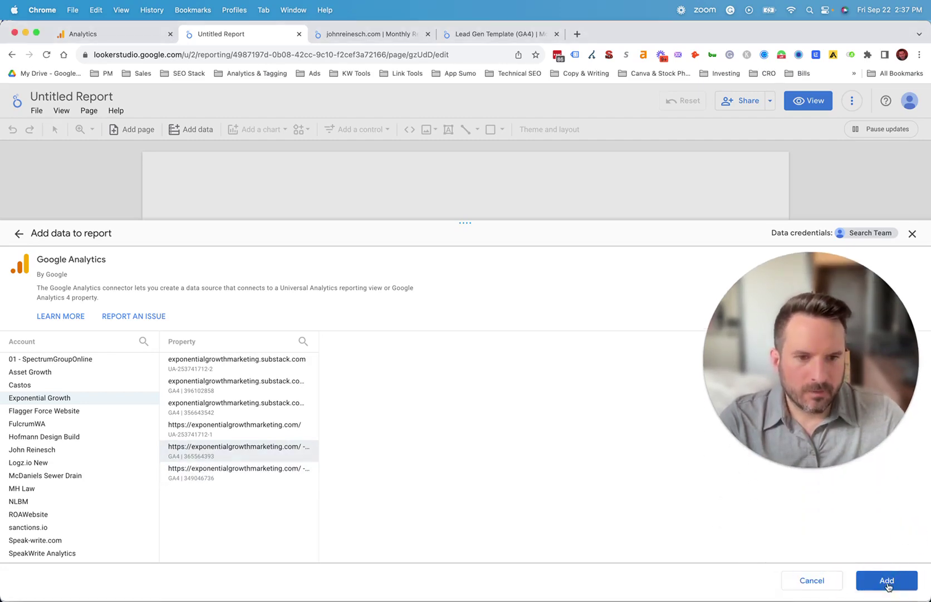
- Add the property and widen the Event name by Views table across the page
left_click(887, 586)
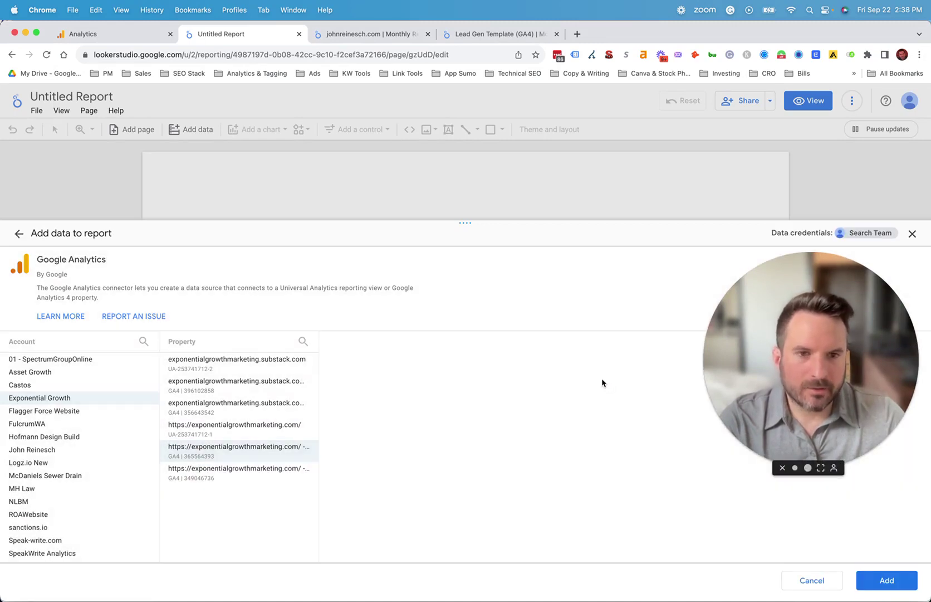
left_click_drag(813, 332, 813, 405)
left_click(334, 266)
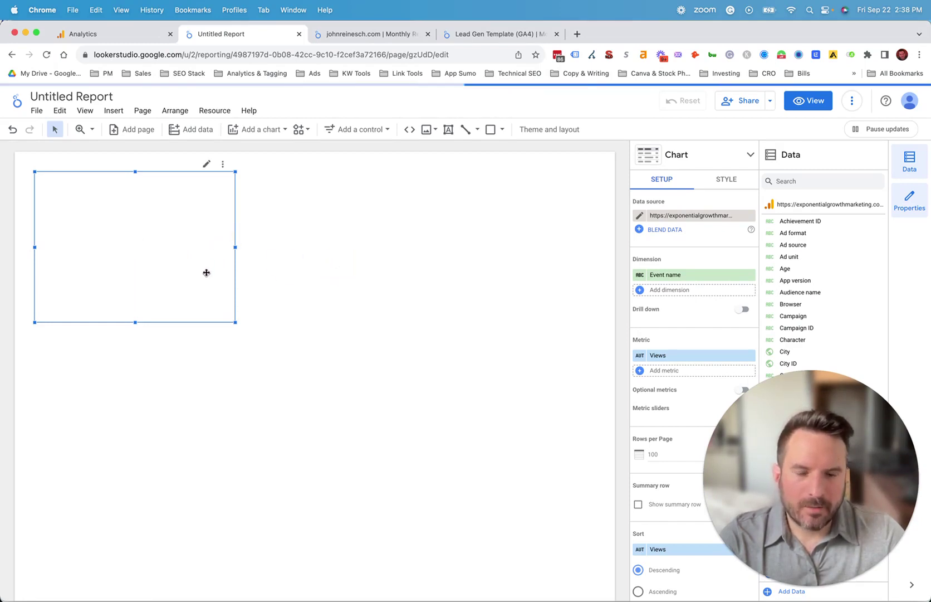
left_click_drag(236, 249, 409, 254)
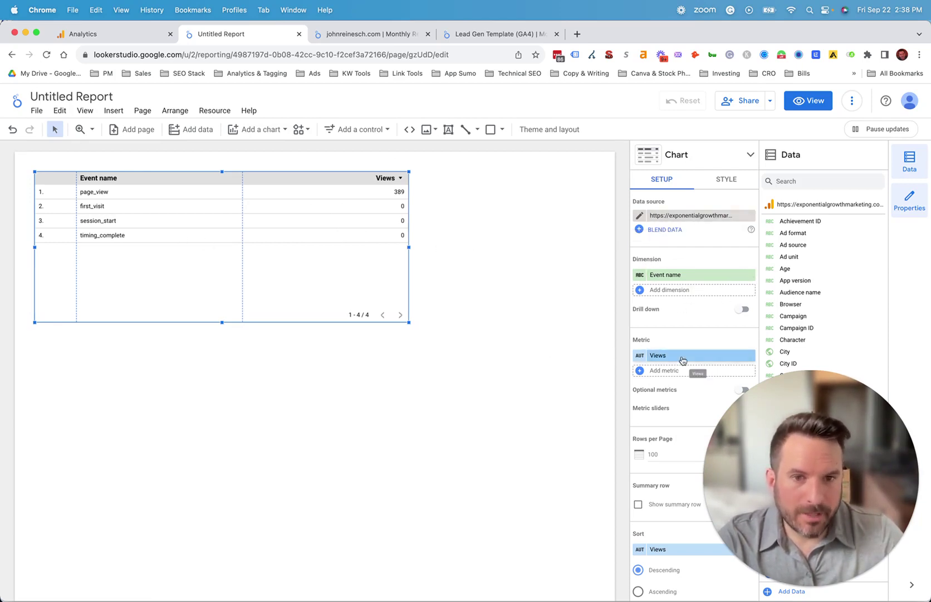
- Browse the available dimension fields, then close the list without changes
left_click(677, 274)
scroll(687, 342, "down", 3)
scroll(686, 341, "down", 6)
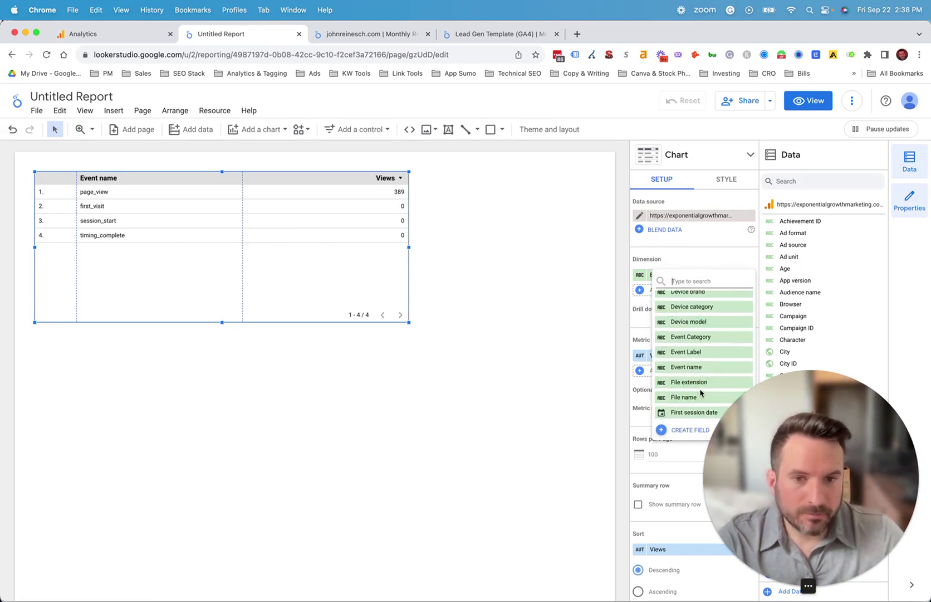
scroll(701, 390, "down", 3)
left_click(647, 378)
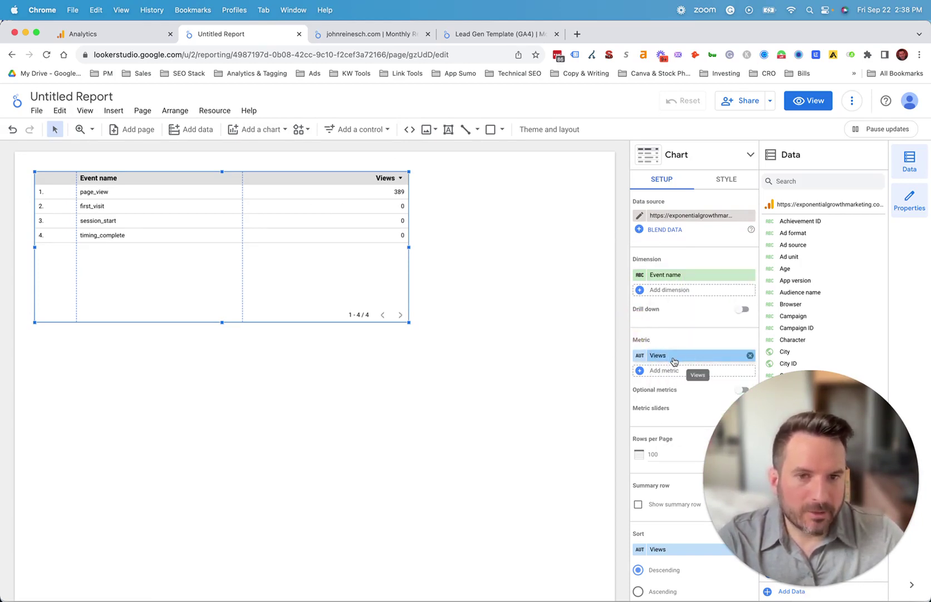
- Place a time series chart below the table and widen it across the page
left_click(289, 484)
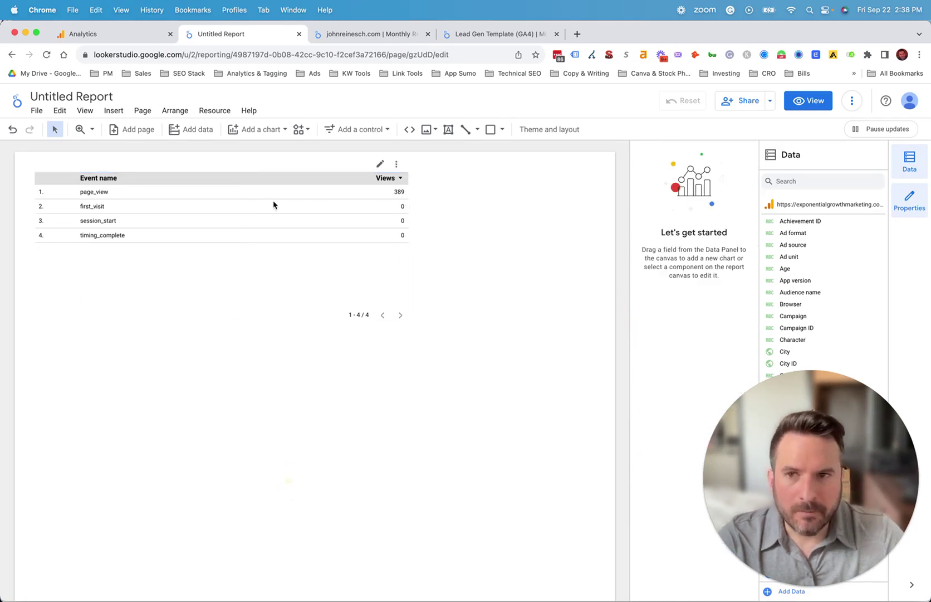
left_click(263, 129)
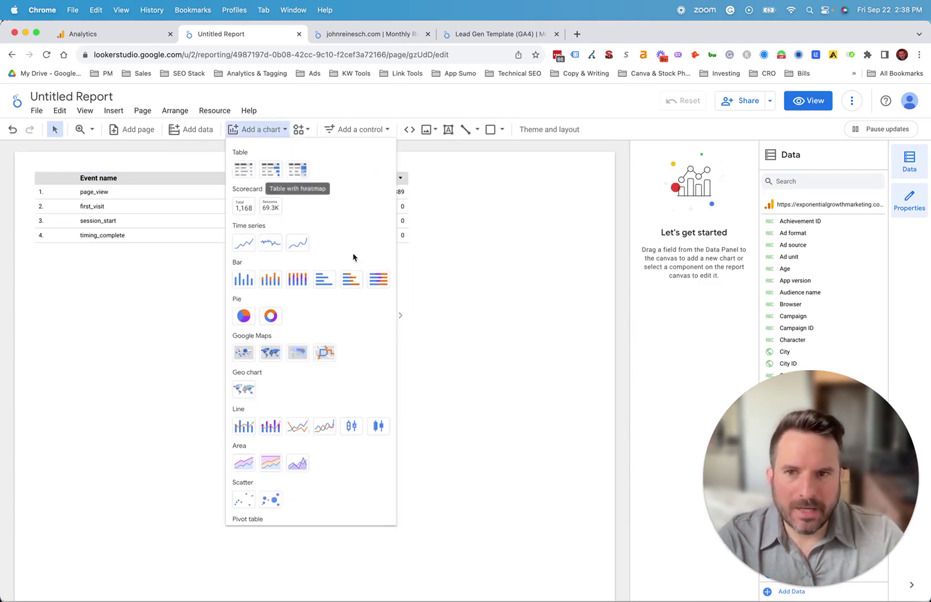
left_click(244, 244)
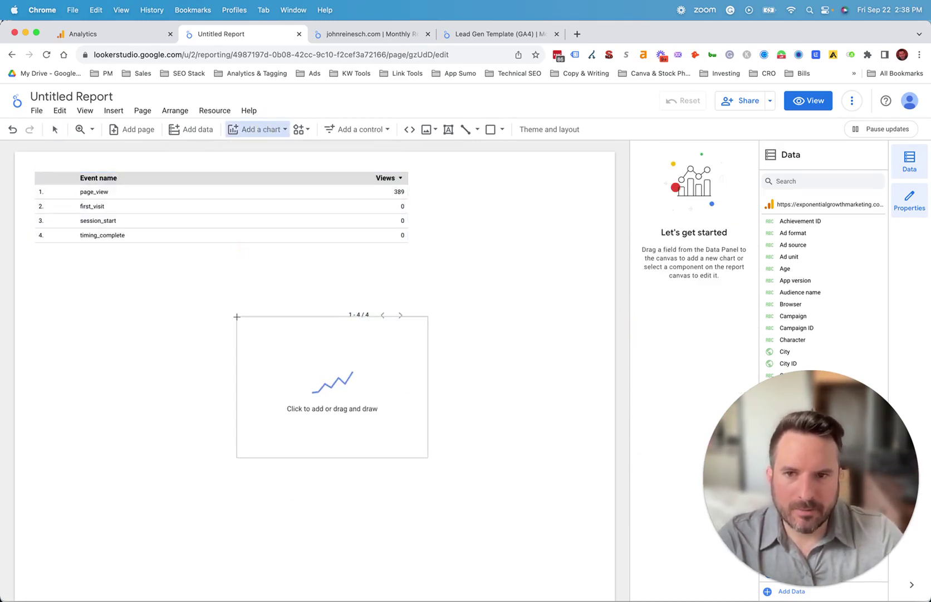
left_click(113, 377)
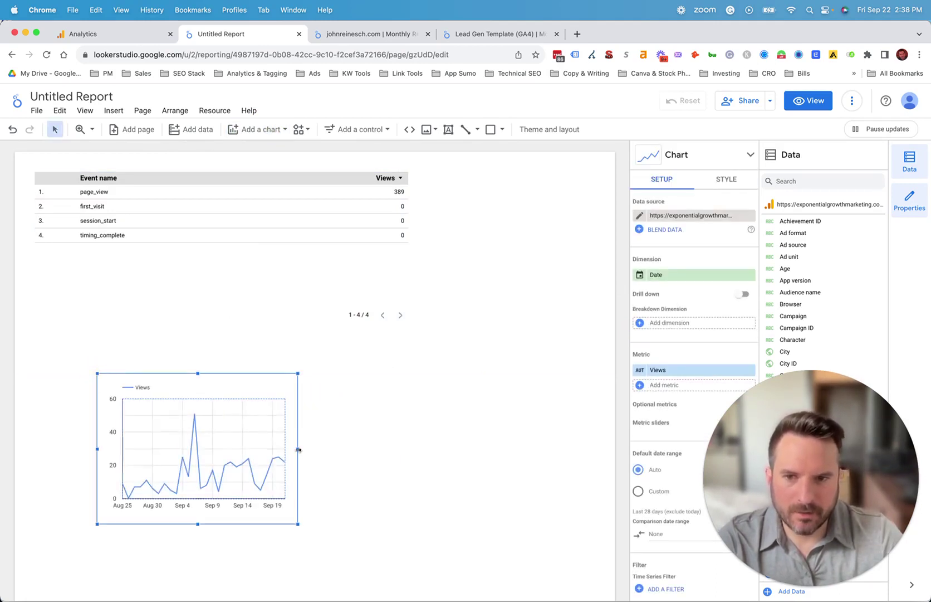
left_click_drag(298, 449, 571, 467)
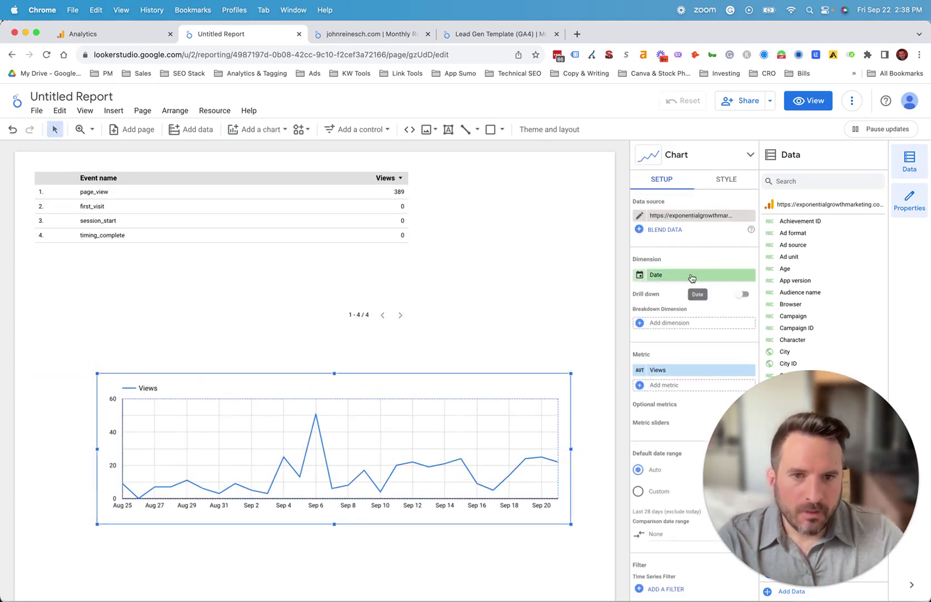
- Change the time series chart's metric from Views to Sessions
left_click(665, 369)
type("sessions")
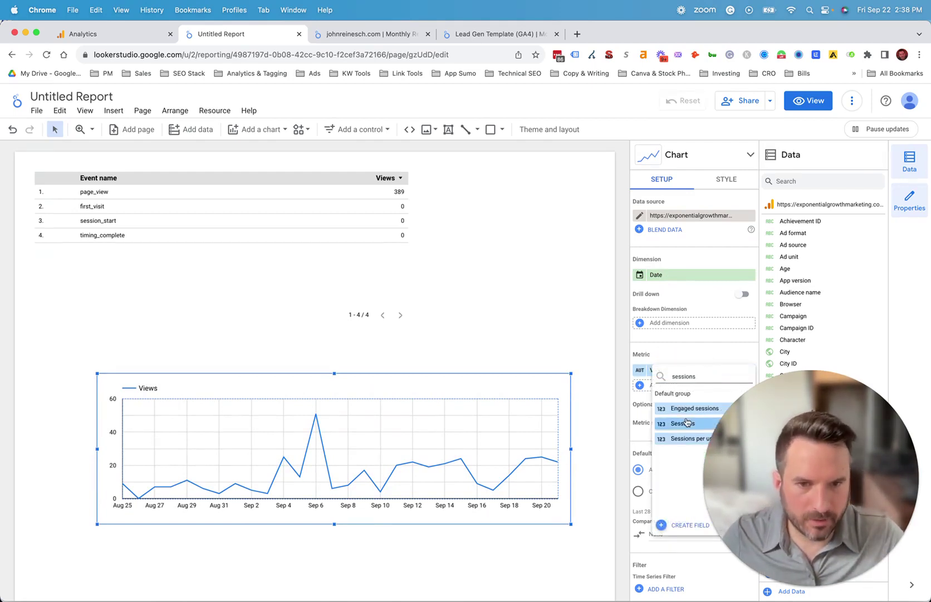
left_click(678, 424)
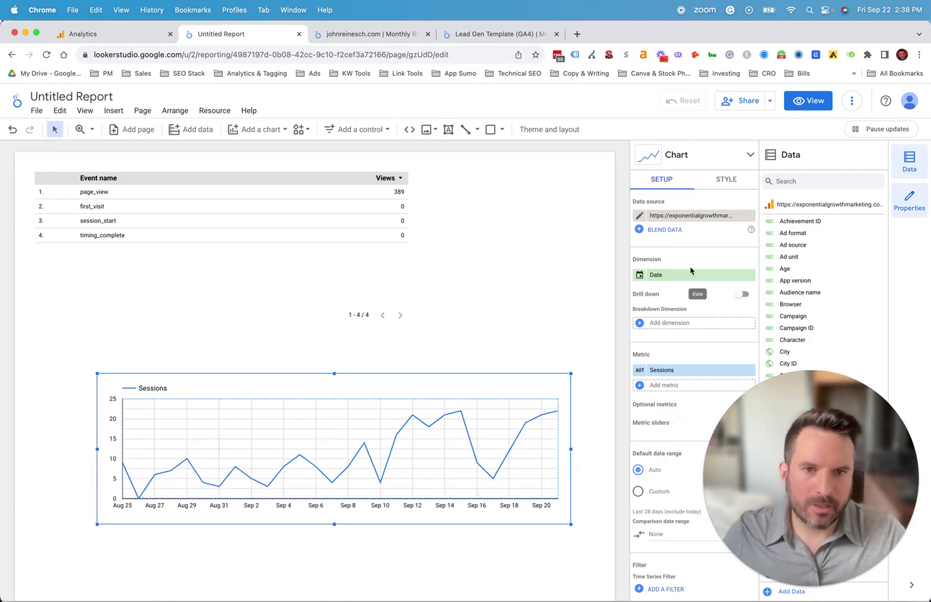
- Set the chart's Date dimension type to Year Month
left_click(641, 277)
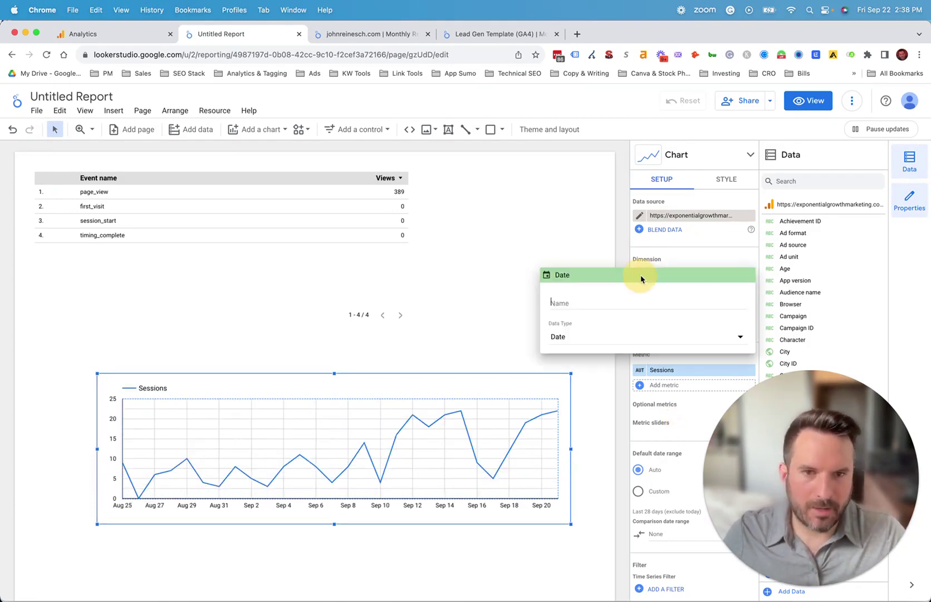
left_click(581, 335)
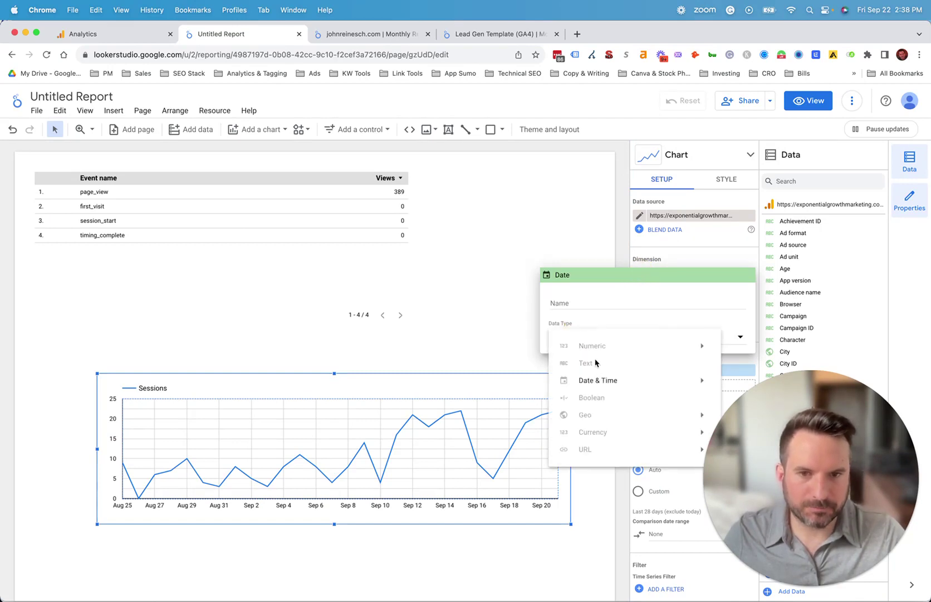
mouse_move(595, 386)
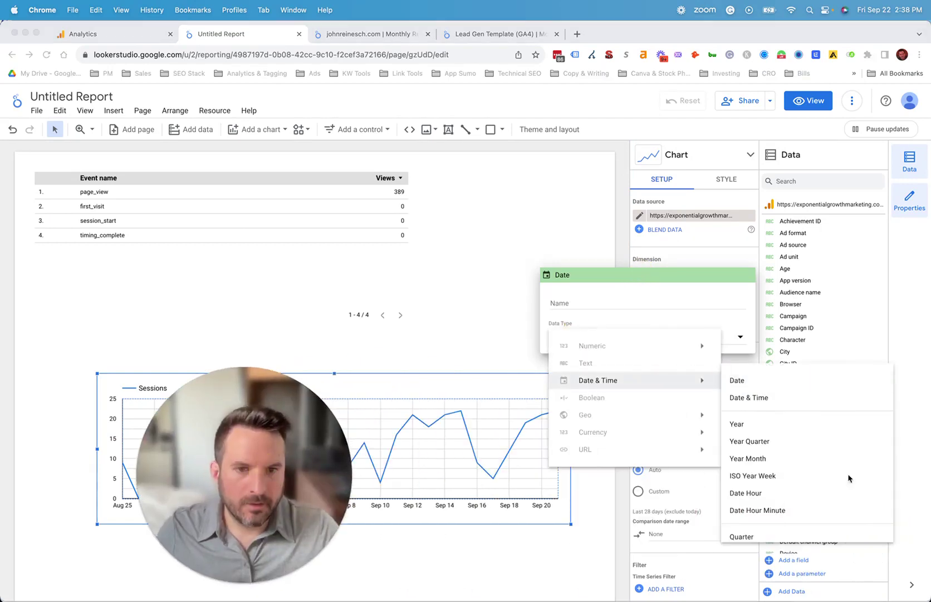
left_click(751, 458)
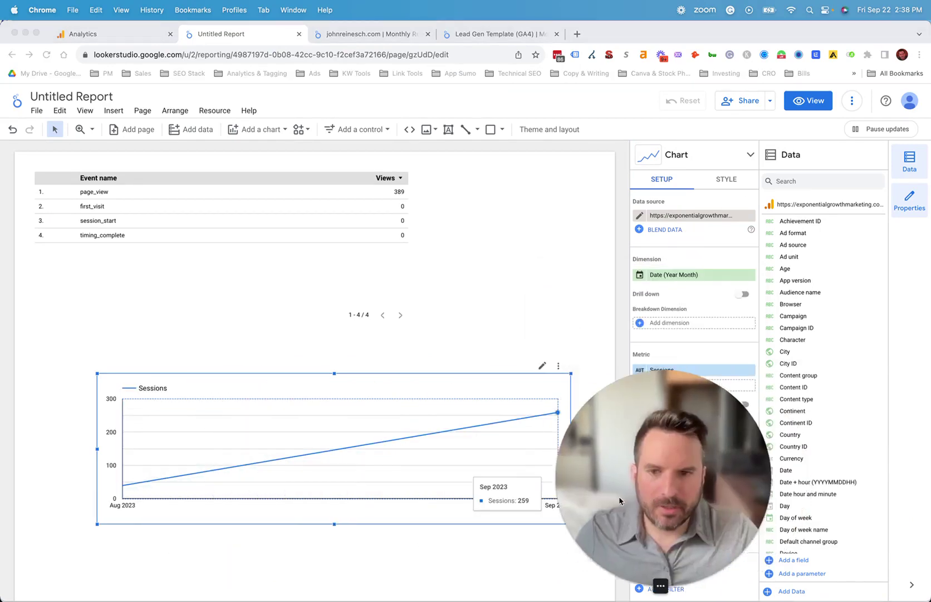
- Give the chart a custom default date range of Jun 1 to Sep 21, 2023
scroll(665, 390, "down", 2)
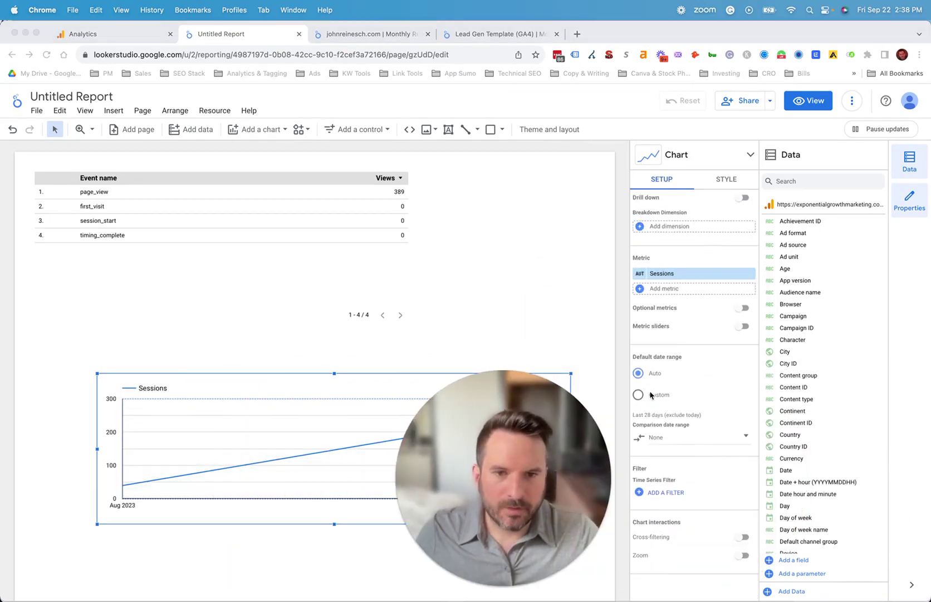
left_click(648, 394)
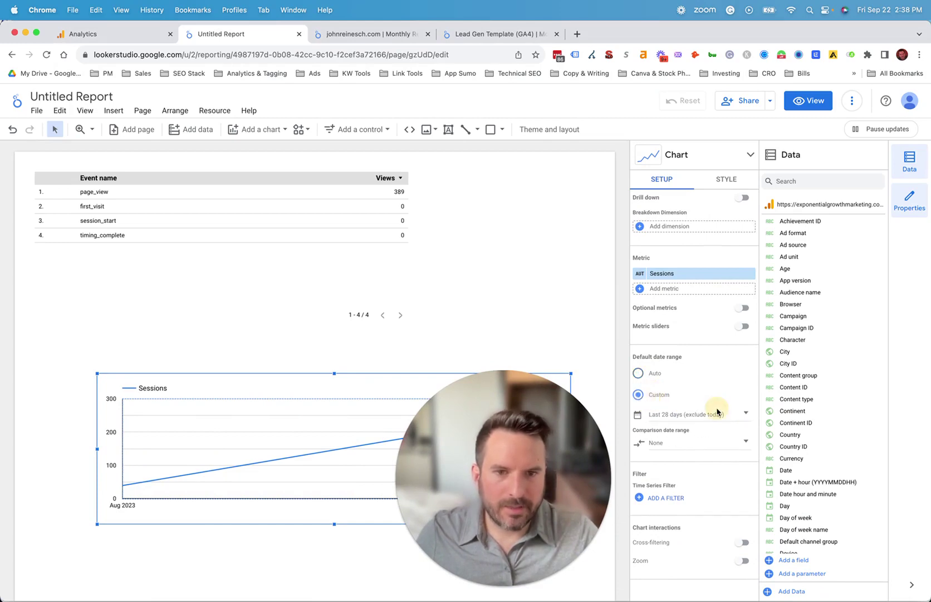
left_click(714, 413)
left_click_drag(480, 421, 789, 157)
left_click(521, 429)
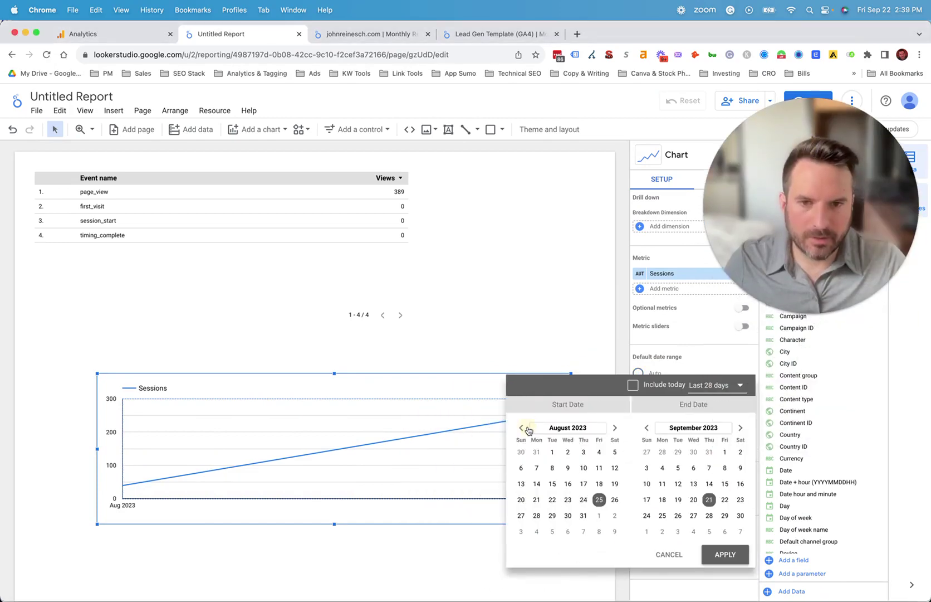
left_click(521, 429)
left_click(521, 429)
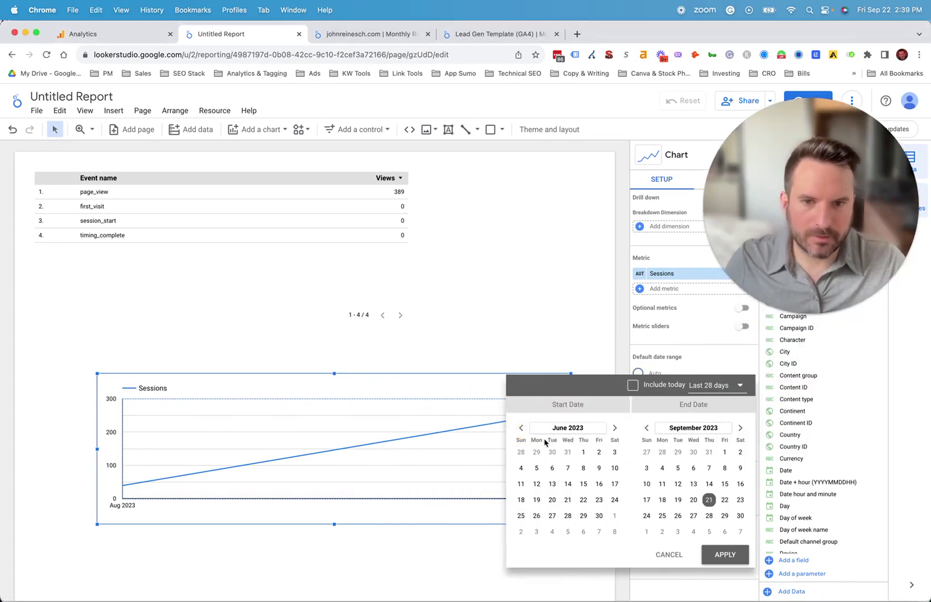
left_click(583, 452)
left_click(726, 554)
left_click_drag(829, 202, 831, 429)
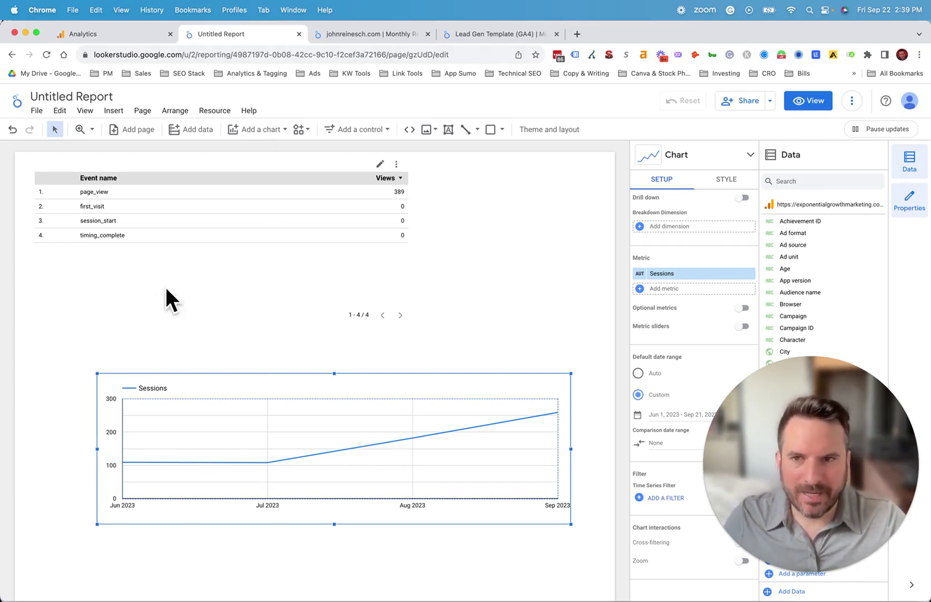
- Open the Lead Gen Template (GA4) report, view Trends - Conversions, then return to Summary
left_click(470, 34)
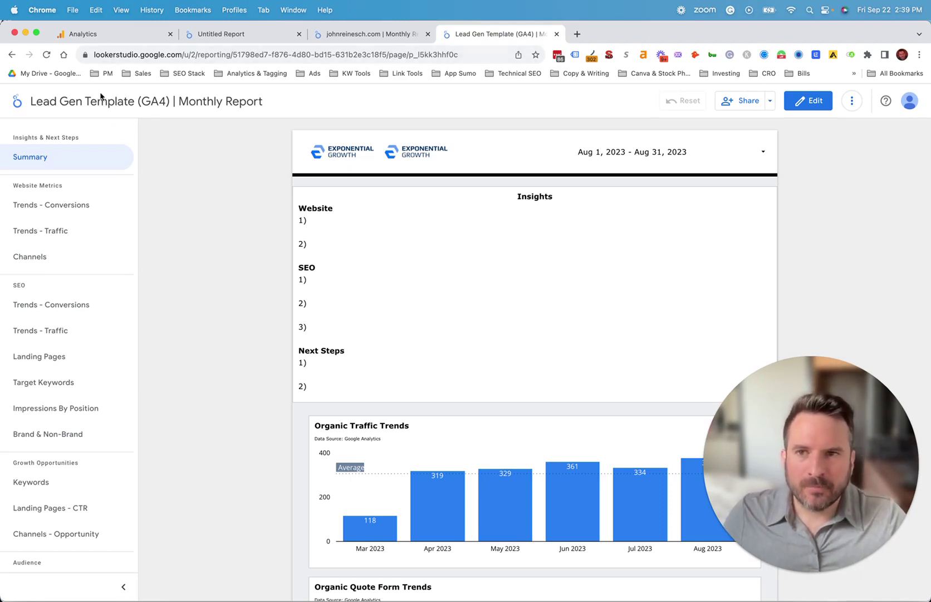
scroll(97, 278, "down", 5)
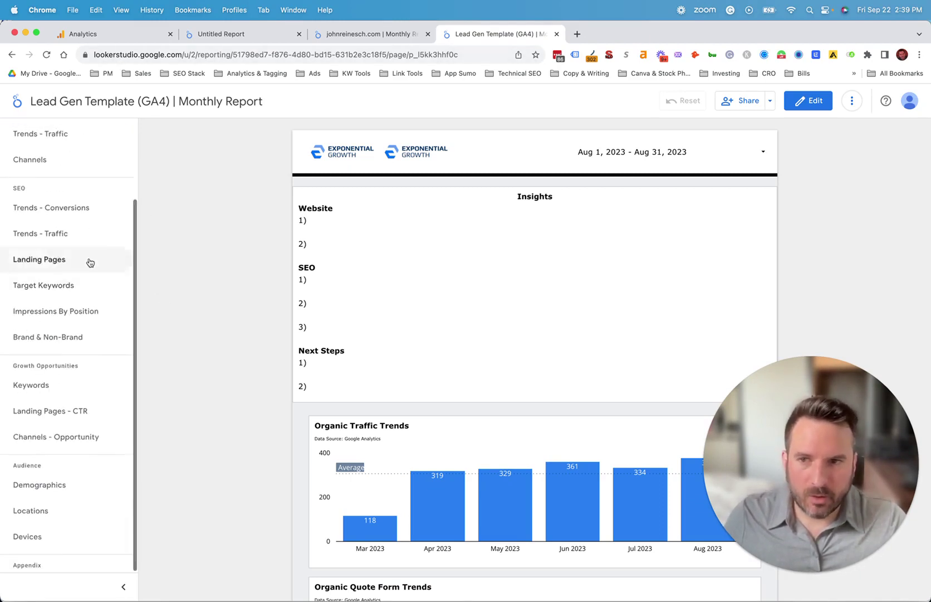
scroll(92, 223, "up", 5)
left_click(79, 206)
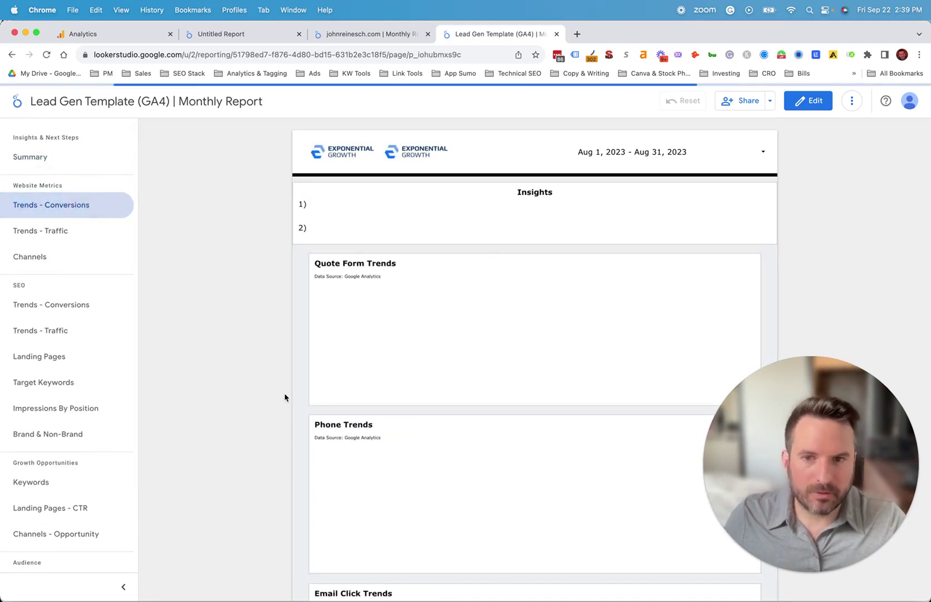
scroll(285, 397, "down", 2)
scroll(212, 334, "up", 2)
left_click(75, 161)
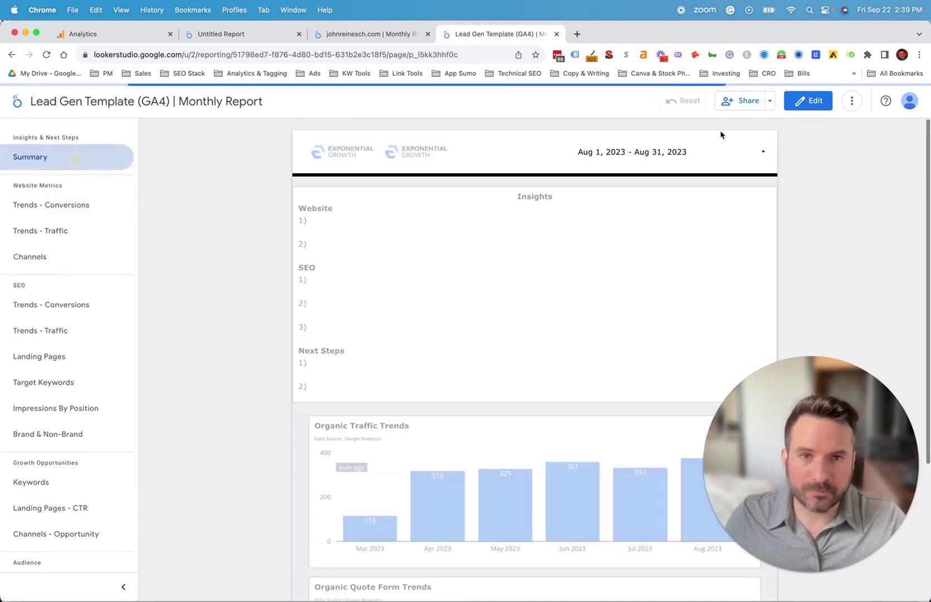
- Add Exponential Growth's exponentialgrowthmarketing.com GA4 property as a data source via Manage added data sources
left_click(802, 103)
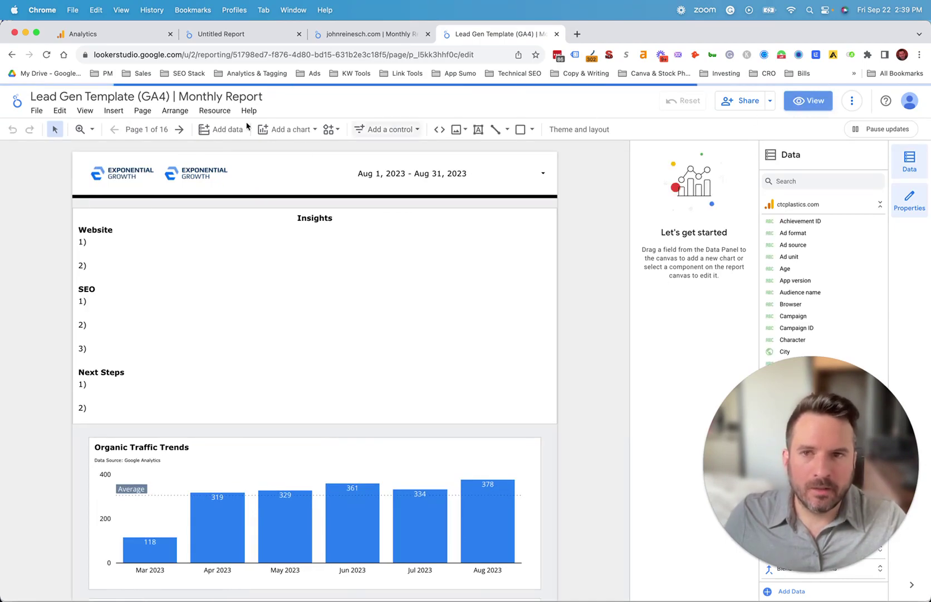
left_click(213, 111)
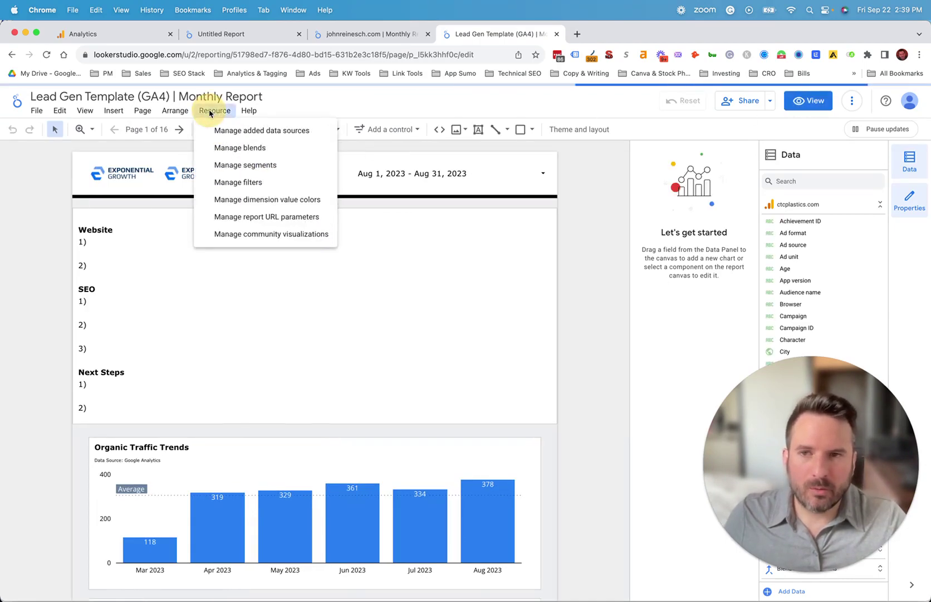
left_click(248, 130)
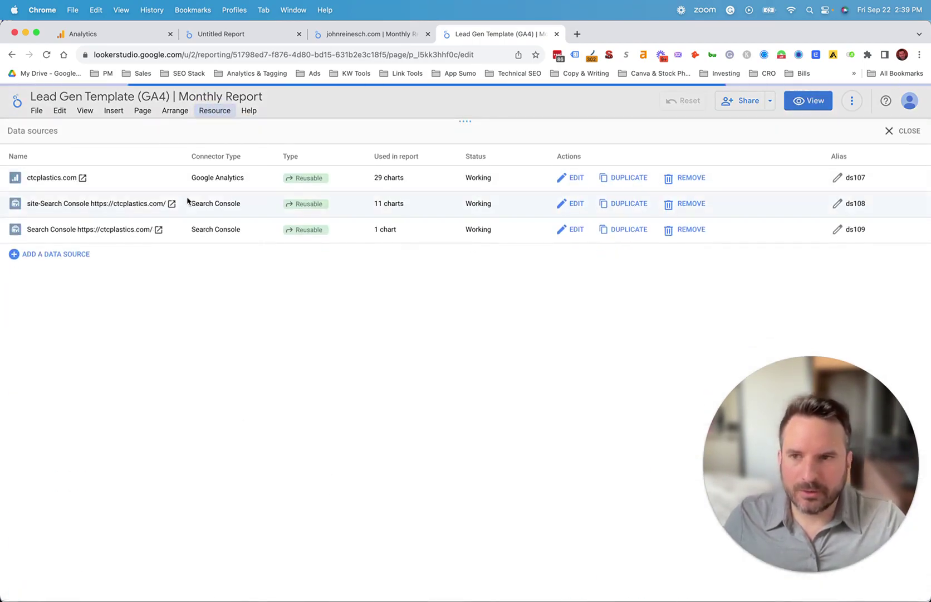
left_click(49, 255)
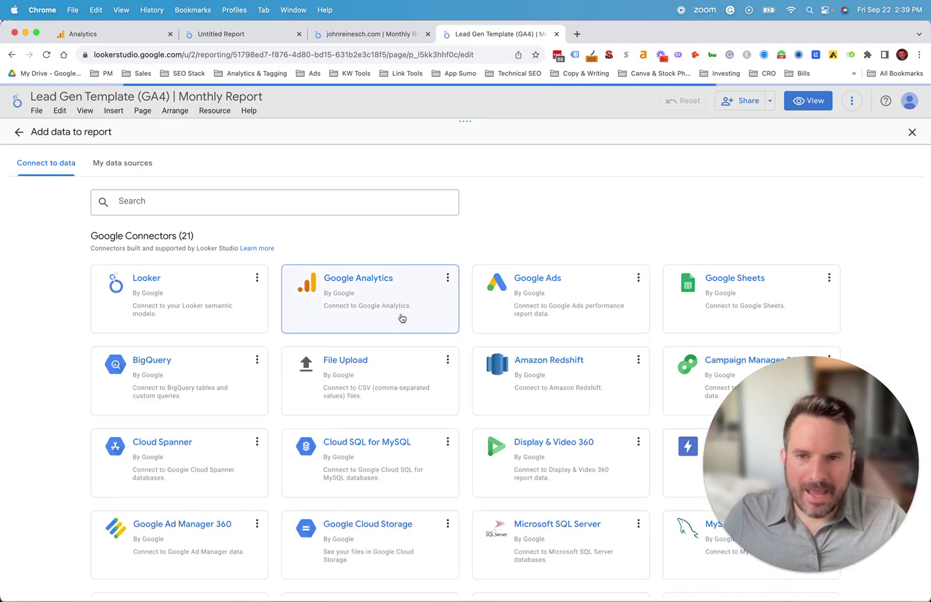
left_click(368, 293)
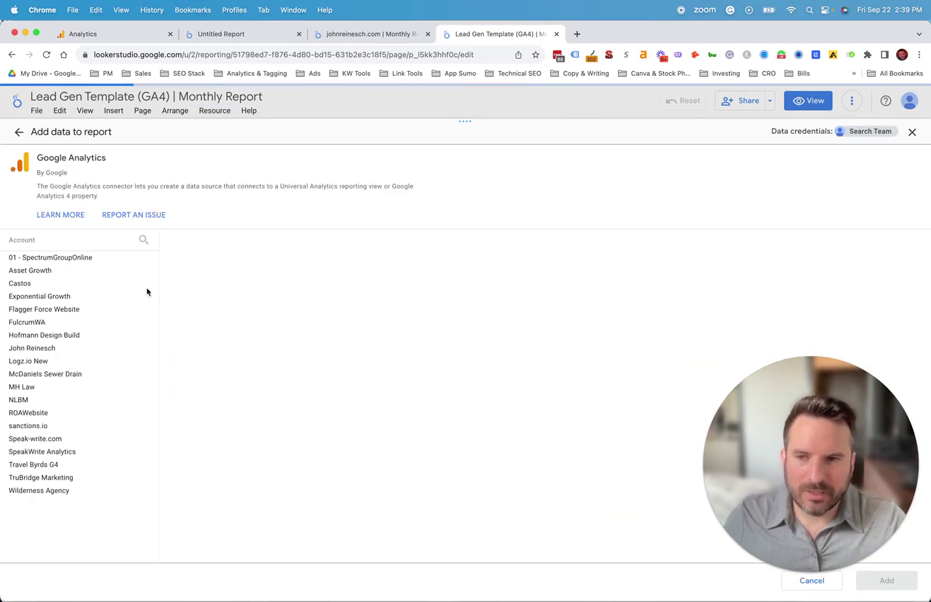
left_click(84, 296)
left_click(230, 349)
left_click(903, 580)
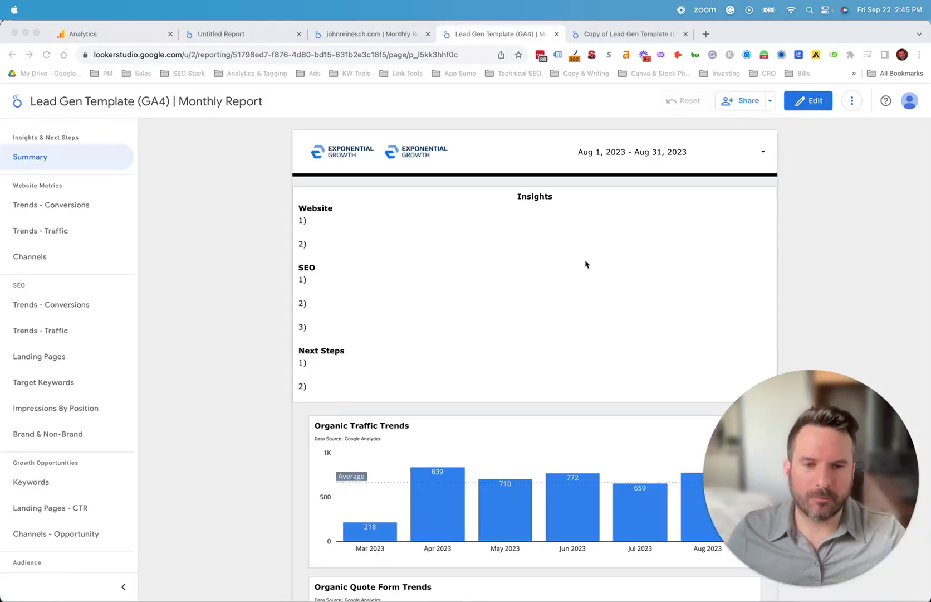
- Make the new exponentialgrowthmarketing.com data source reusable and close the data sources list
left_click(810, 101)
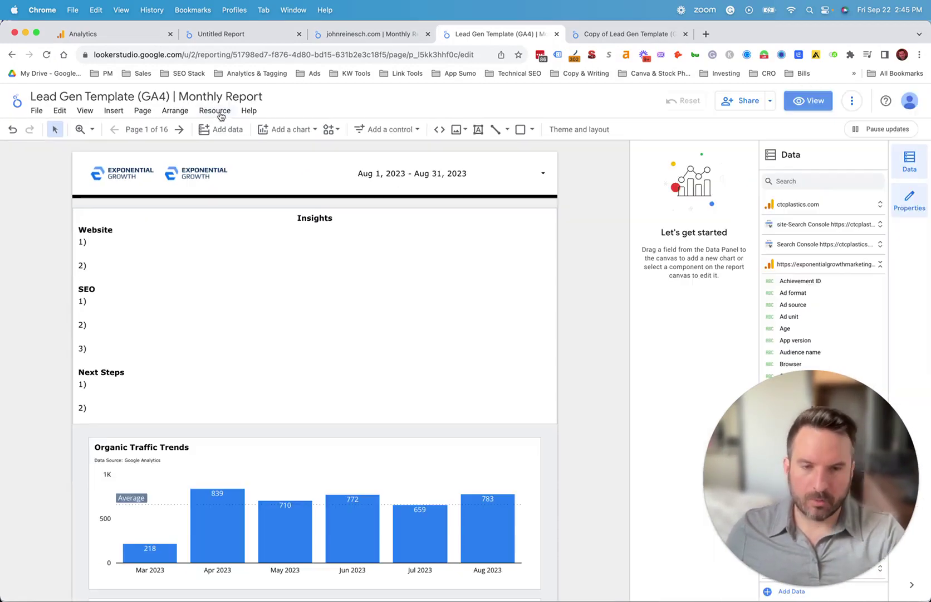
left_click(220, 113)
left_click(235, 128)
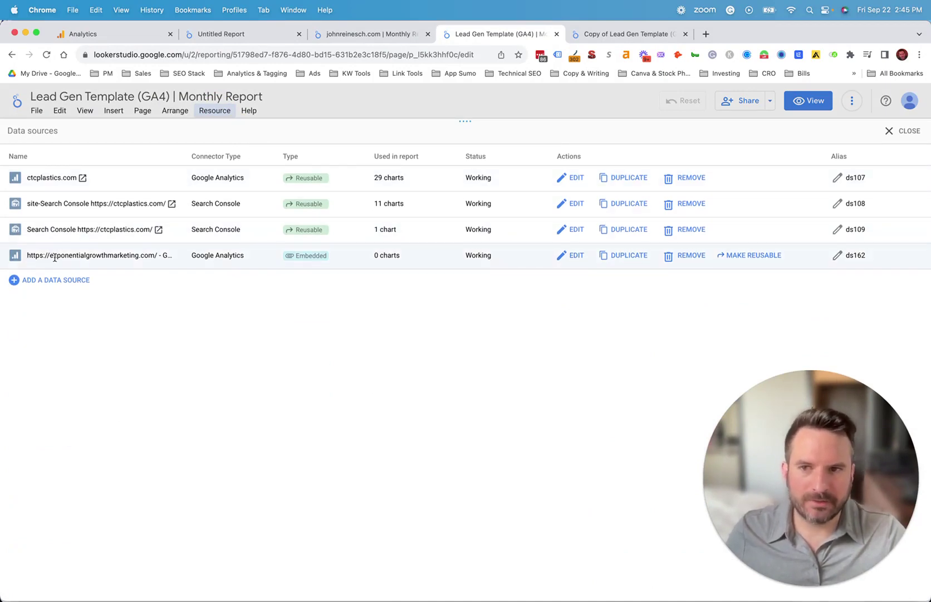
left_click(767, 256)
left_click(596, 390)
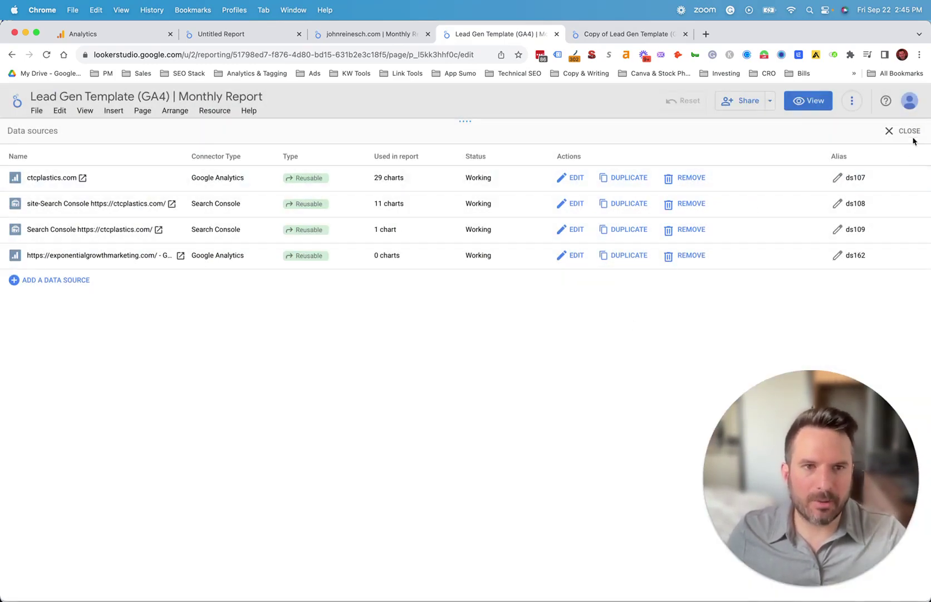
left_click(909, 132)
- Copy the report, replacing the ctcplastics.com source with exponentialgrowthmarketing.com
left_click(808, 100)
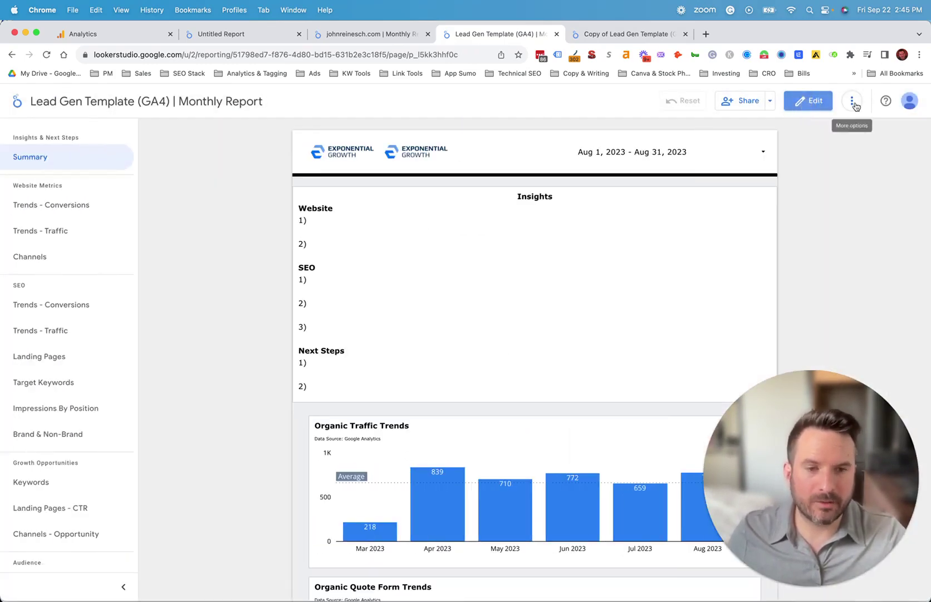
left_click(851, 104)
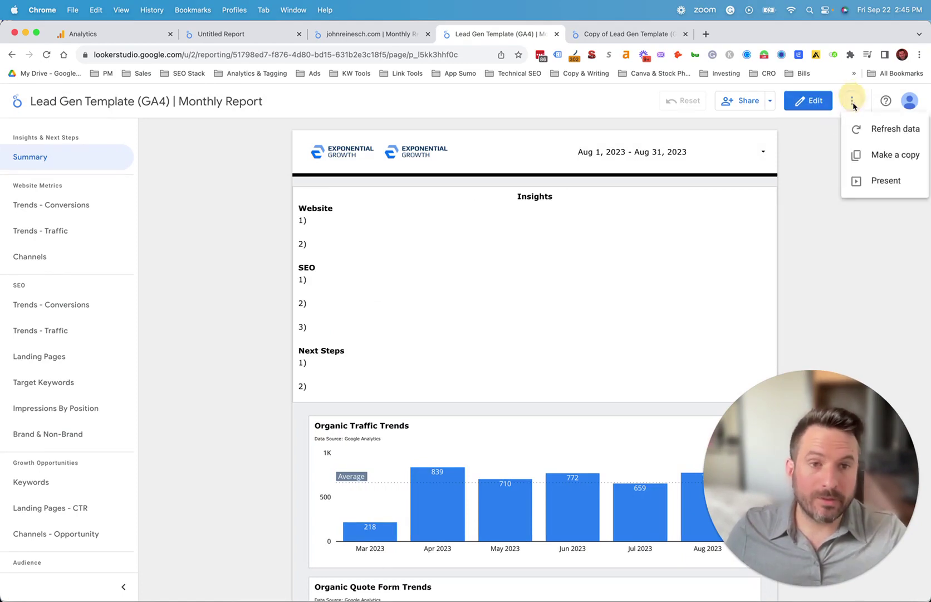
left_click(868, 151)
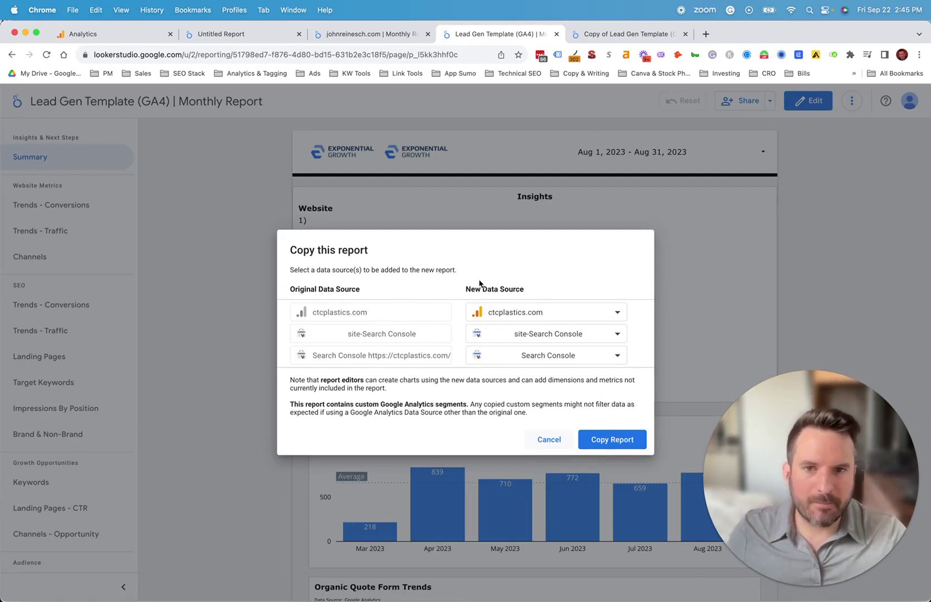
left_click_drag(464, 289, 620, 297)
left_click(356, 310)
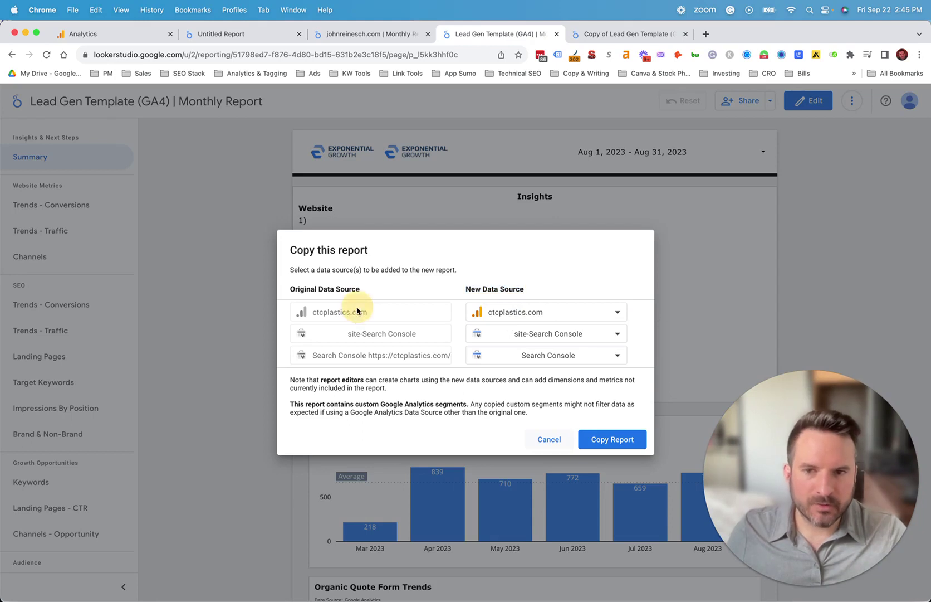
left_click(547, 313)
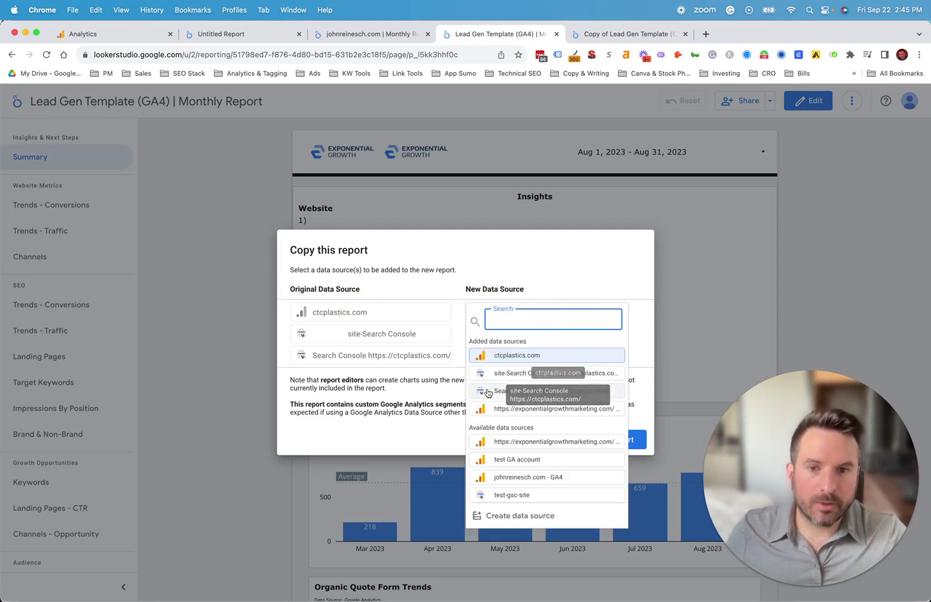
left_click(573, 409)
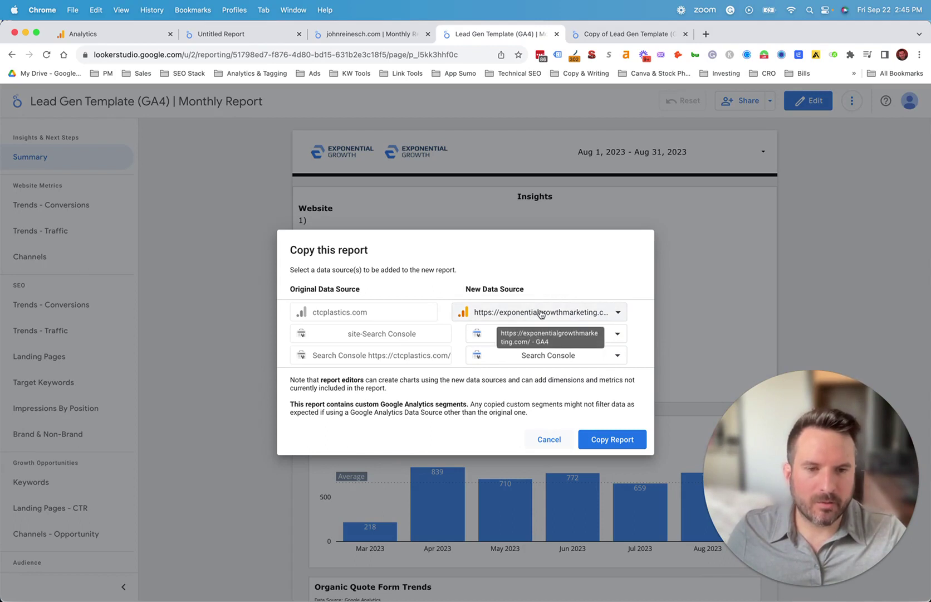
left_click(612, 439)
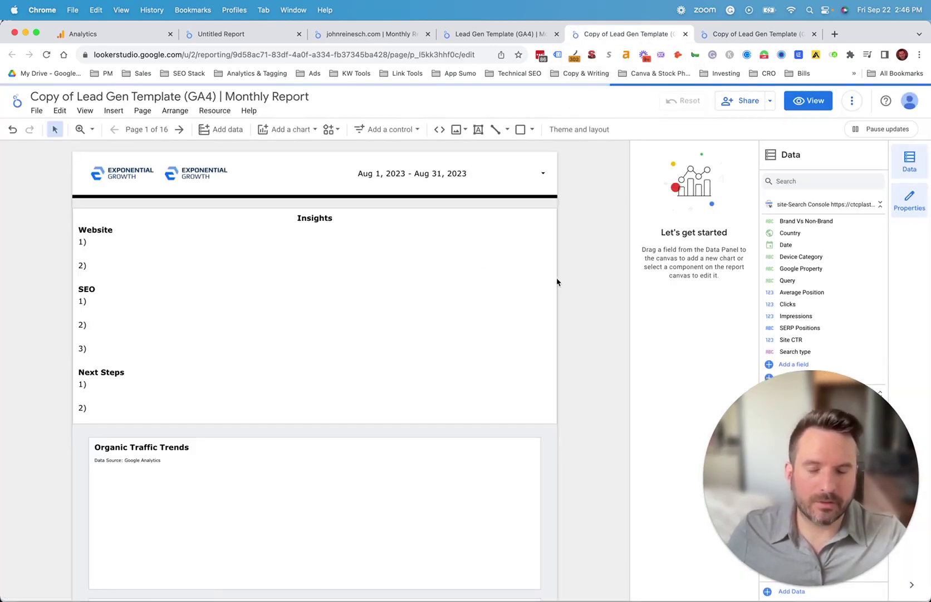
- Swap the Organic Traffic Trends chart's data source to exponentialgrowthmarketing.com
scroll(564, 277, "down", 3)
scroll(564, 280, "down", 4)
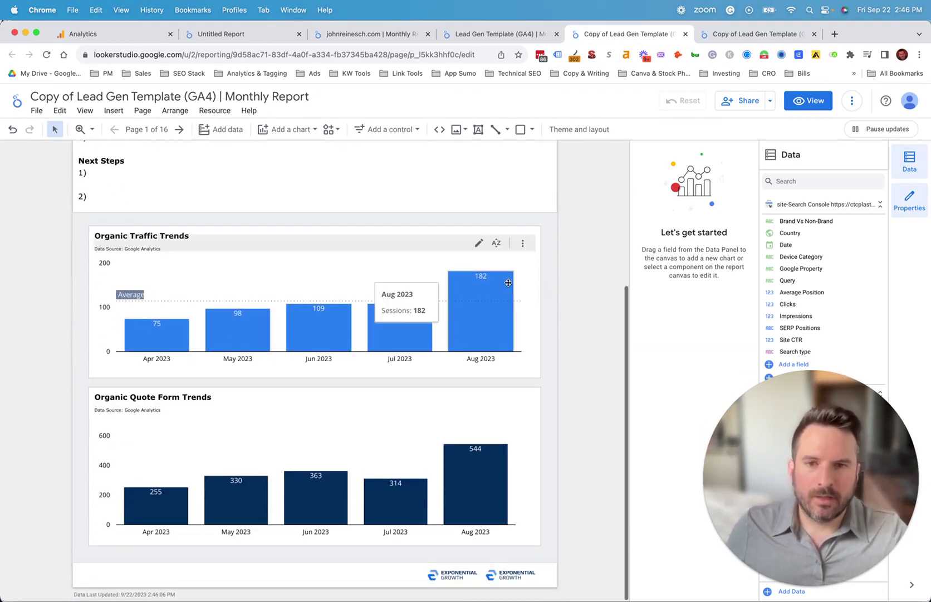
left_click(327, 291)
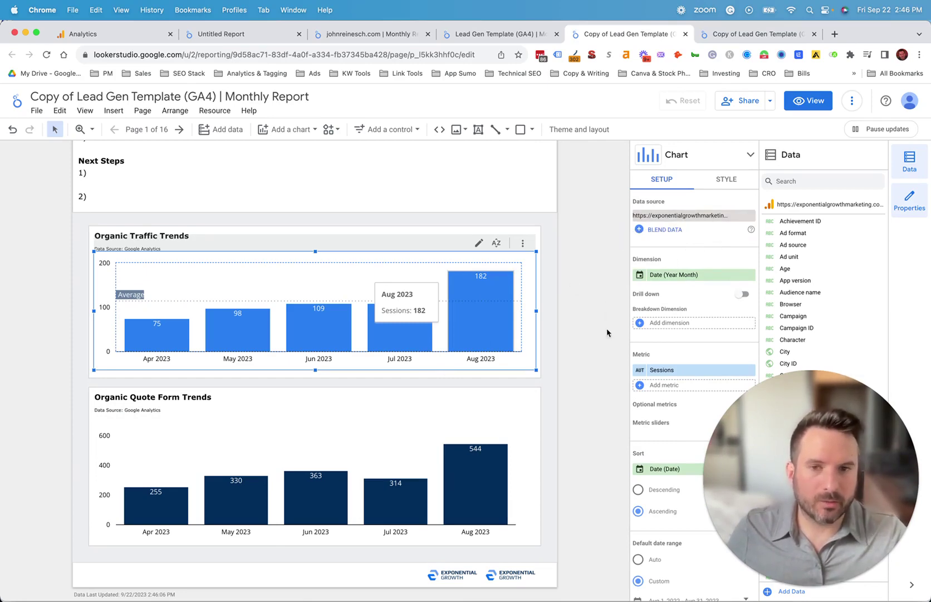
left_click(751, 215)
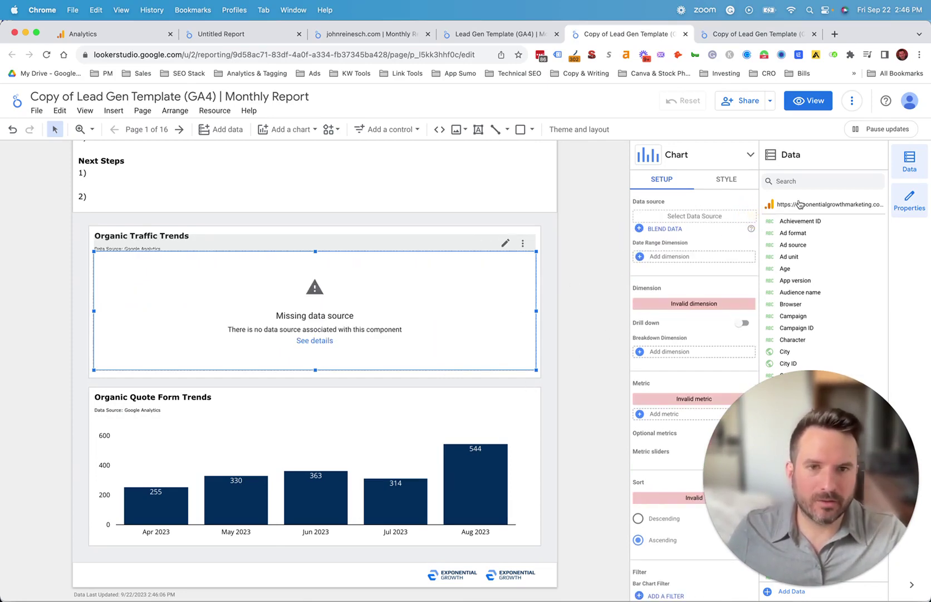
left_click(735, 215)
left_click(689, 285)
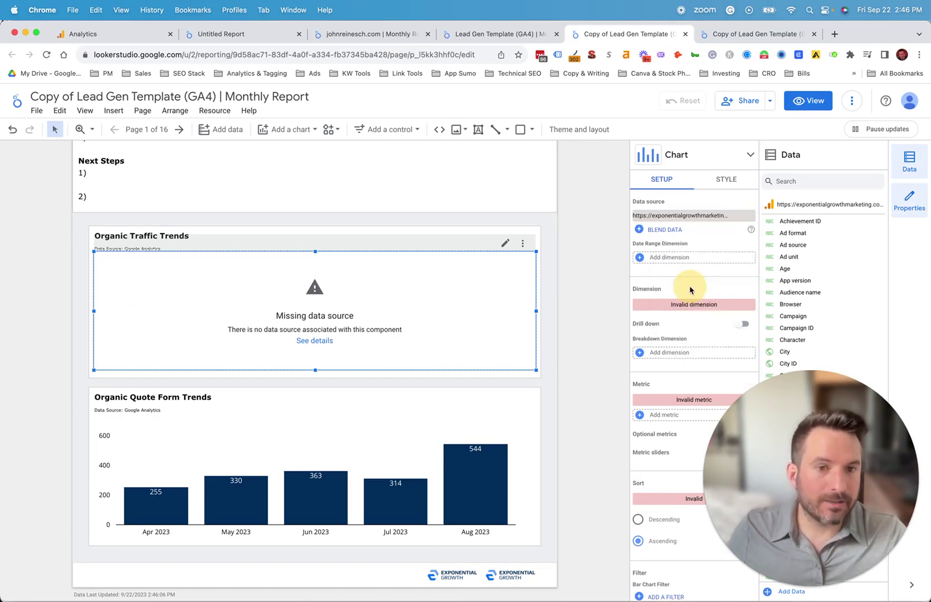
scroll(532, 251, "up", 4)
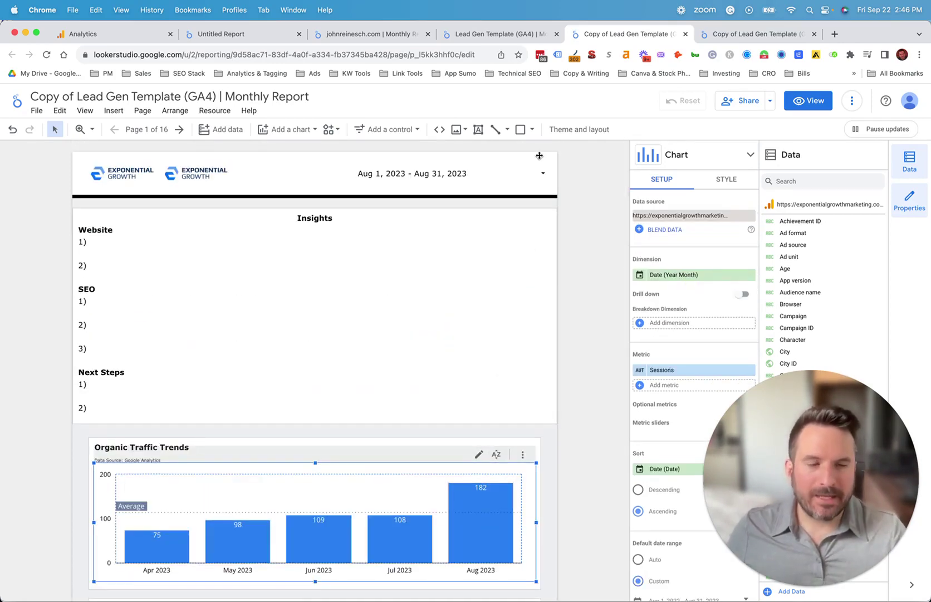